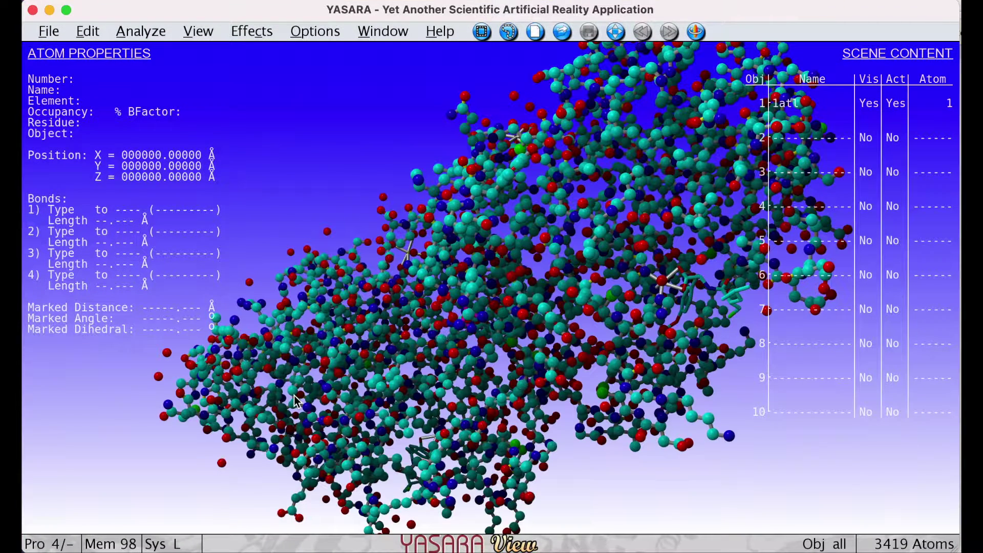
Step: Cycle 1atl through balls, ball-and-stick, sticks, C-alpha trace, tube, ribbon and cylinder cartoon (F1–F7)
key("F1")
key("F2")
key("F3")
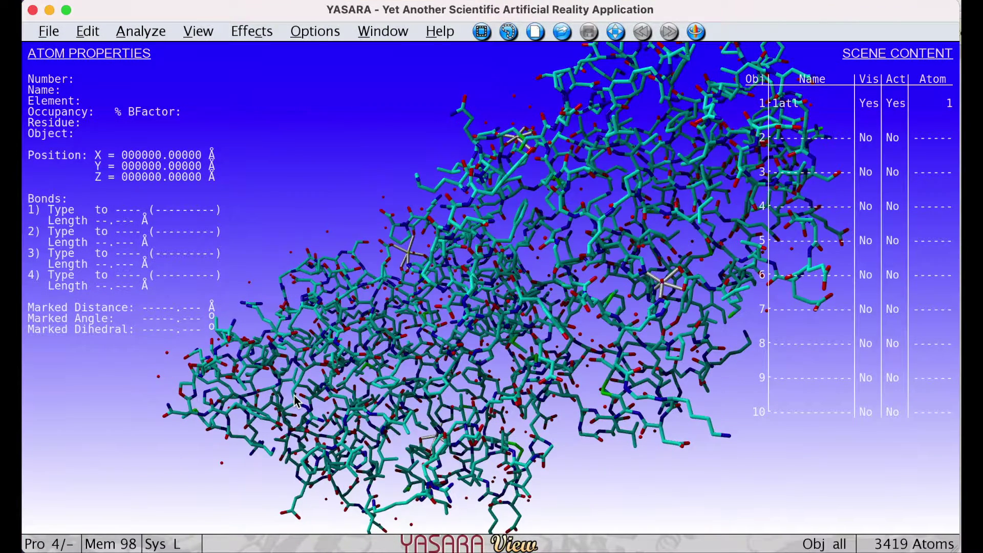
key("F4")
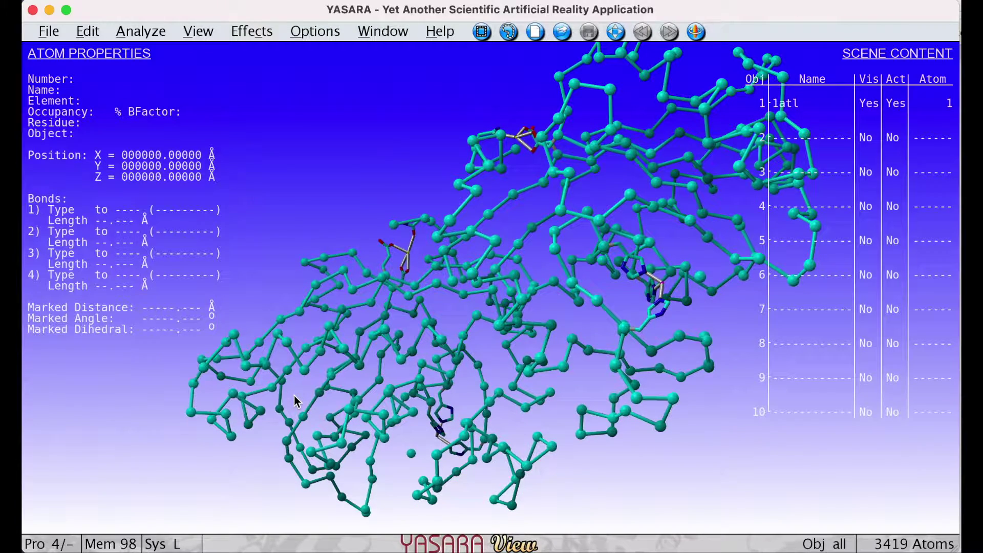
key("F5")
key("F6")
key("F7")
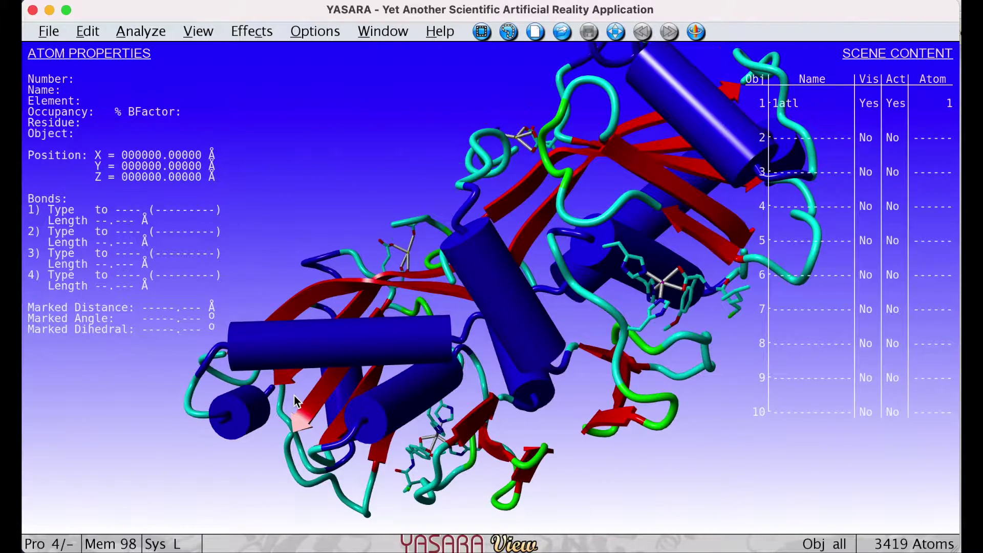
Step: Repeat the style cycle from ball-and-stick through ribbon and cartoon, ending with cylinder helices (F8)
key("F2")
key("F1")
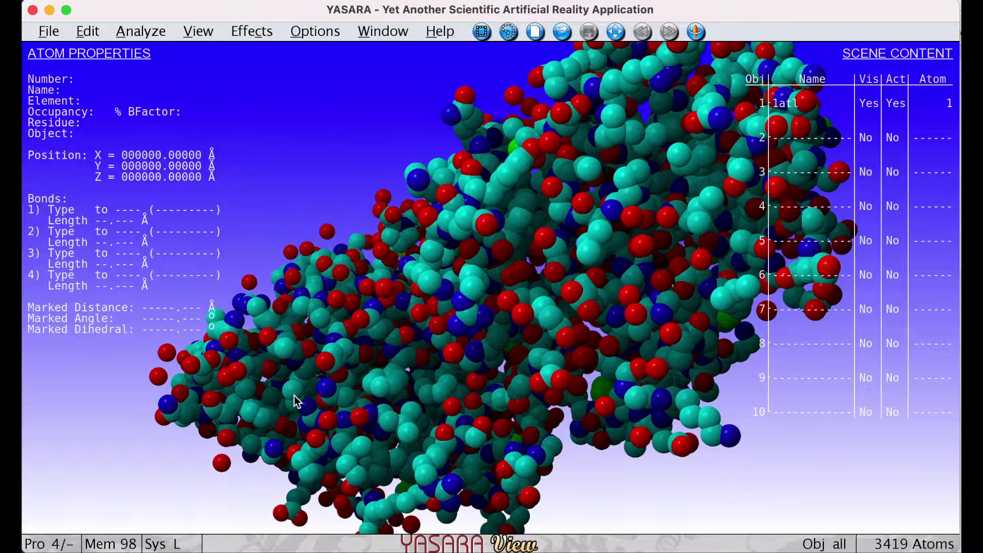
key("F2")
key("F3")
key("F4")
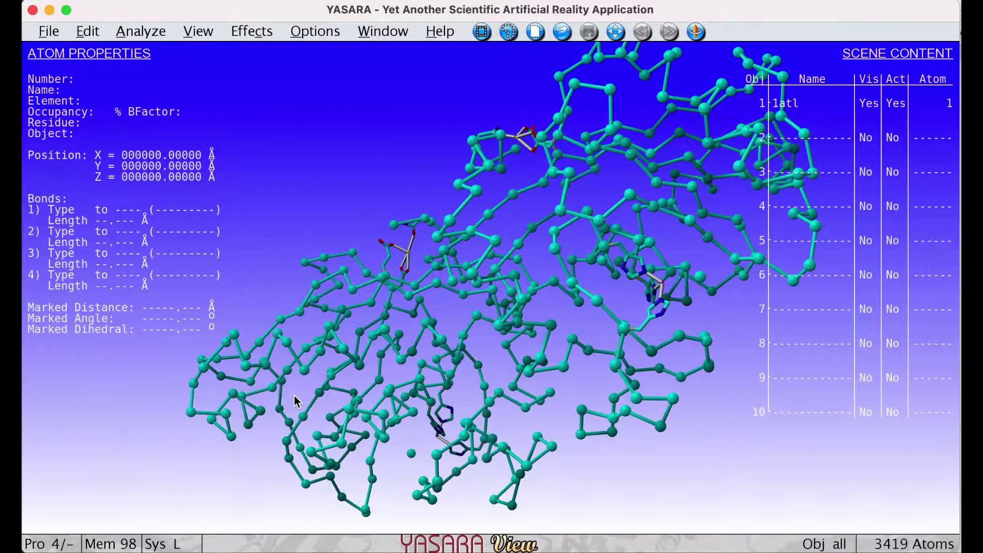
key("F6")
key("F7")
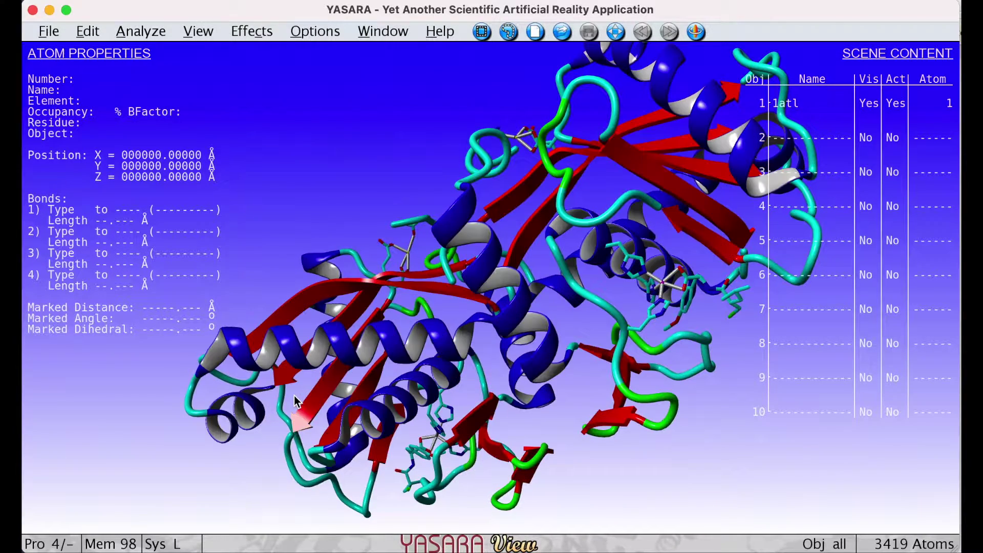
key("F8")
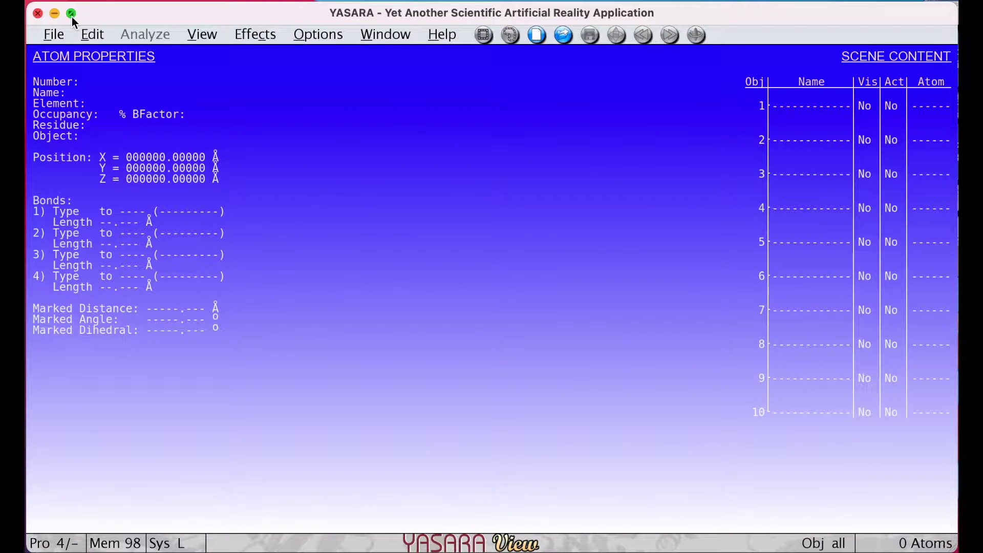
Step: Load introduction.sce from Desktop/yasara 2/sce as a YASARA scene
left_click(54, 34)
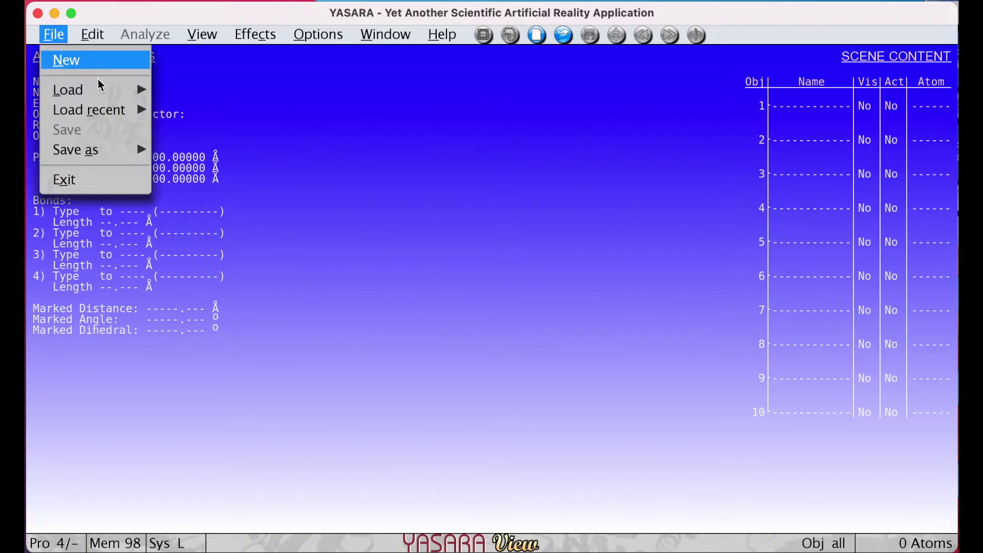
mouse_move(104, 94)
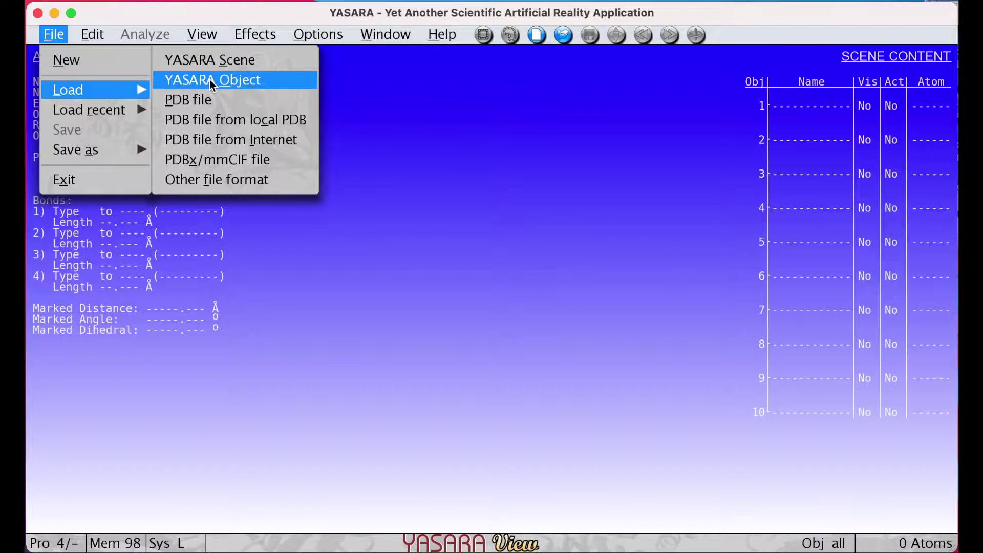
left_click(214, 60)
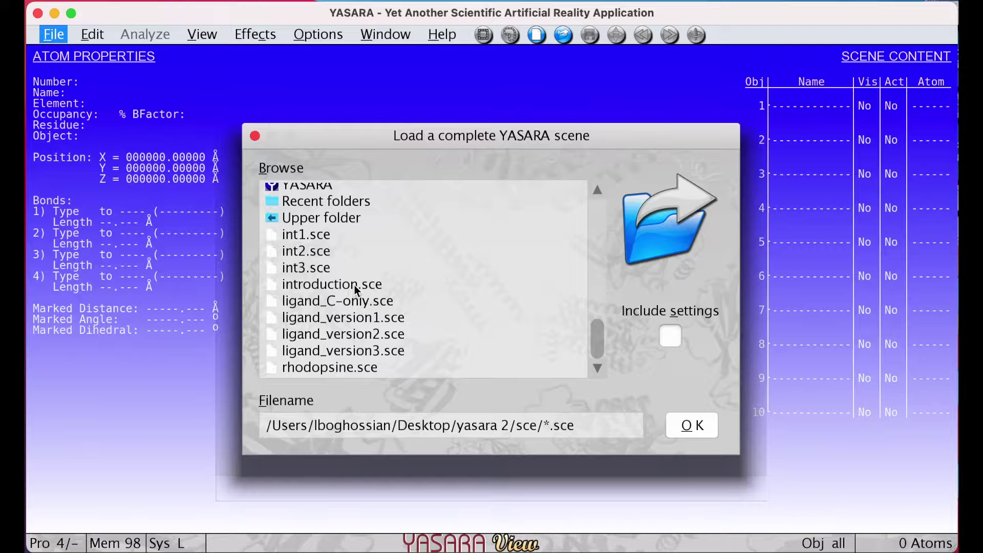
double_click(308, 220)
scroll(315, 354, "down", 3)
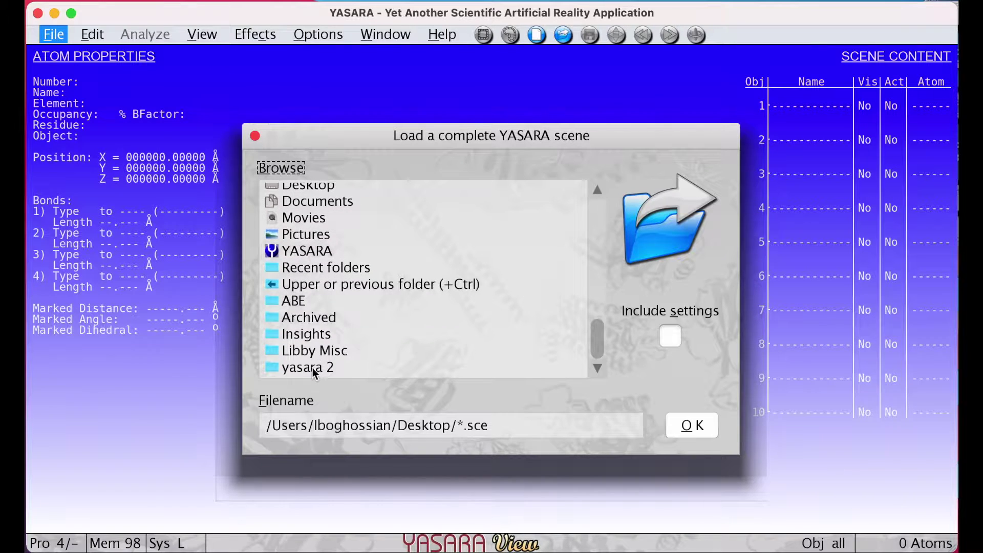
double_click(312, 368)
scroll(349, 339, "down", 5)
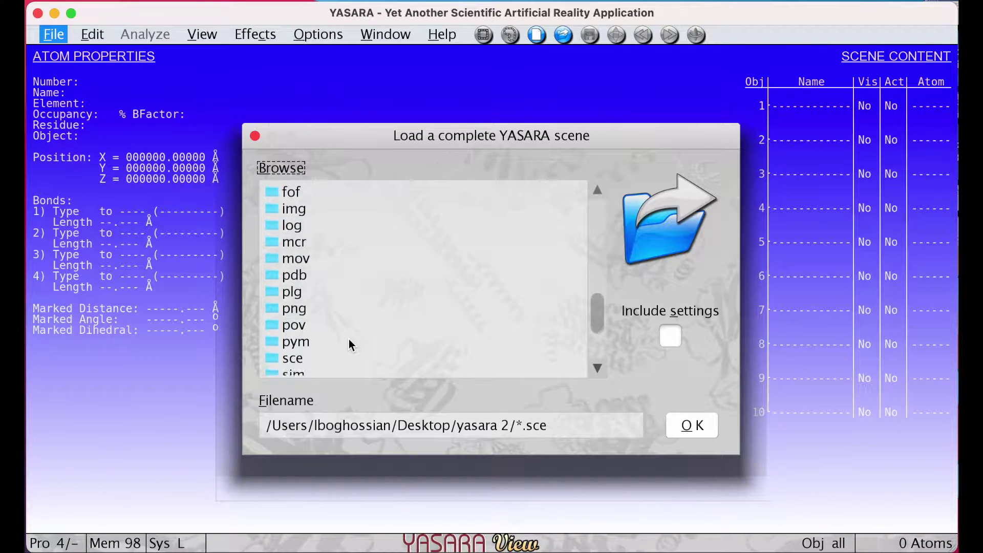
double_click(293, 302)
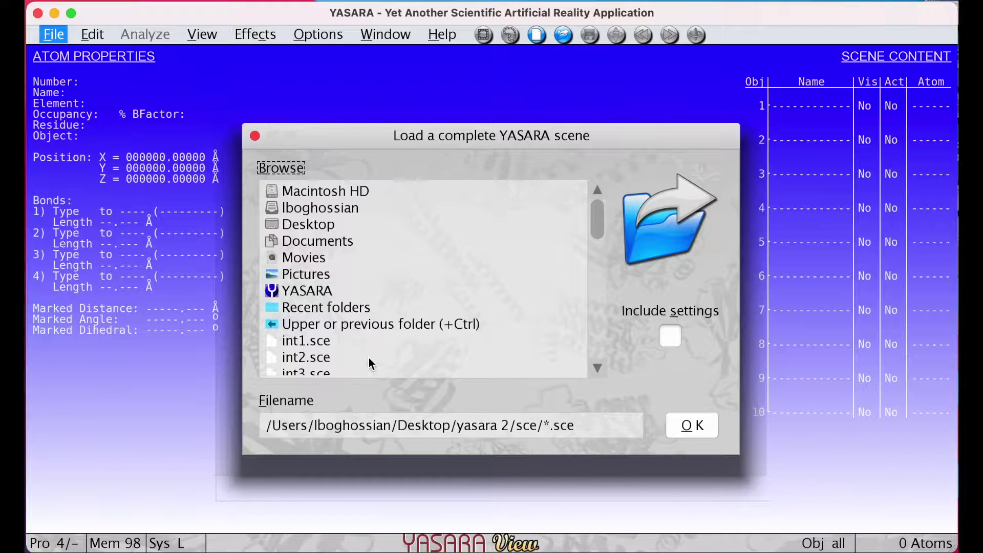
scroll(369, 357, "down", 4)
left_click(351, 283)
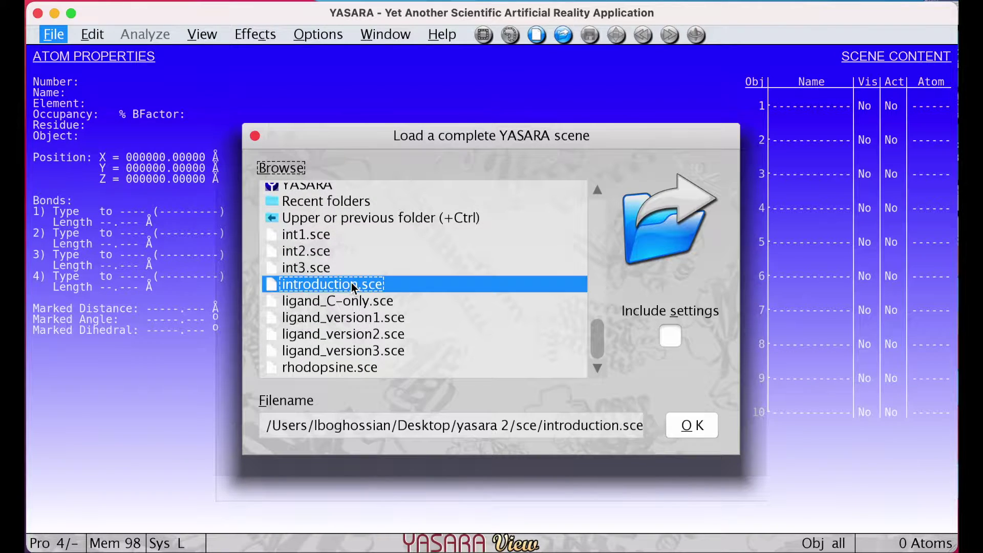
left_click(692, 425)
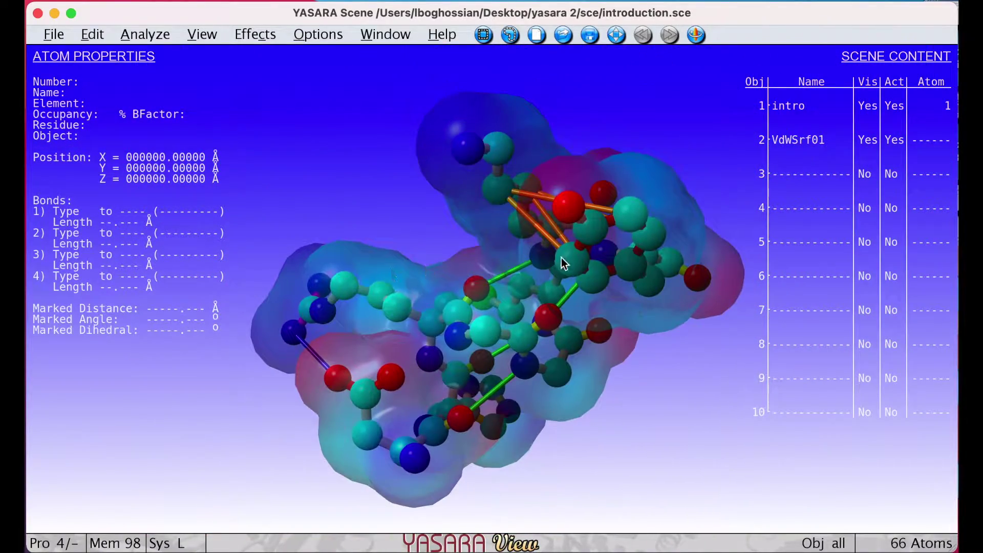
Step: Rotate the intro peptide in its surface, then show it as balls, ball-and-stick and sticks
left_click(308, 336)
left_click_drag(307, 333, 376, 152)
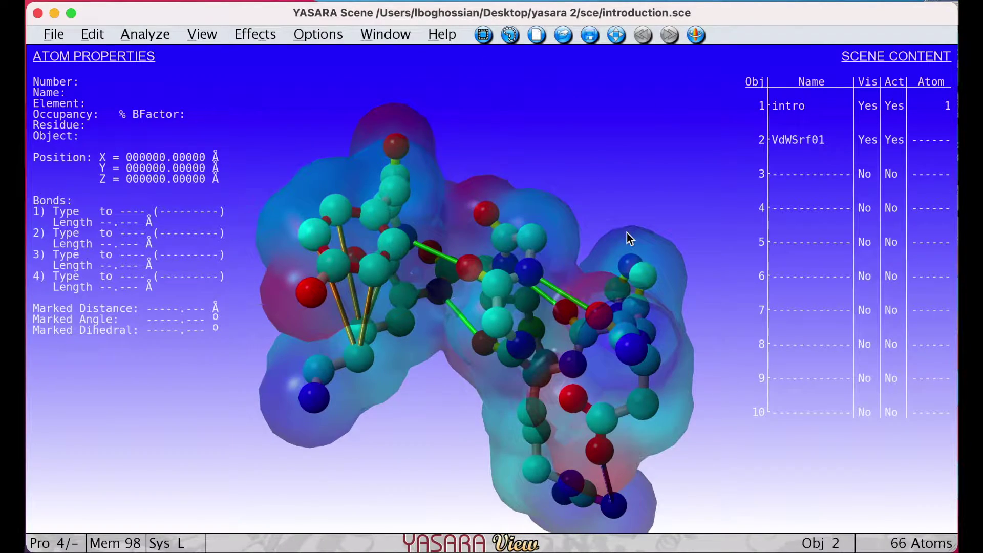
key("F1")
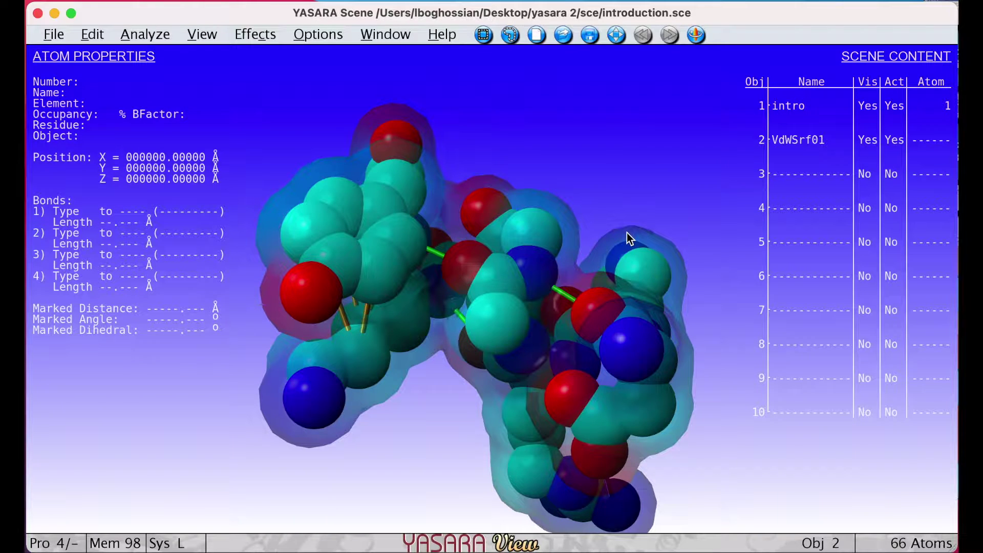
key("F2")
key("F3")
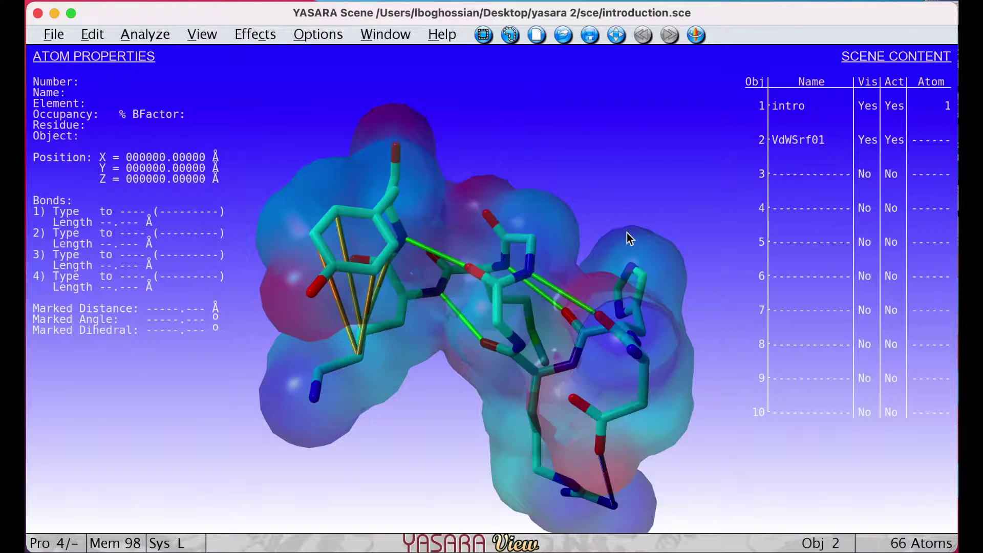
Step: Show C-alpha trace, tube, ribbon and cylinder cartoon with side chains, then return to ball-and-stick
key("F4")
key("F5")
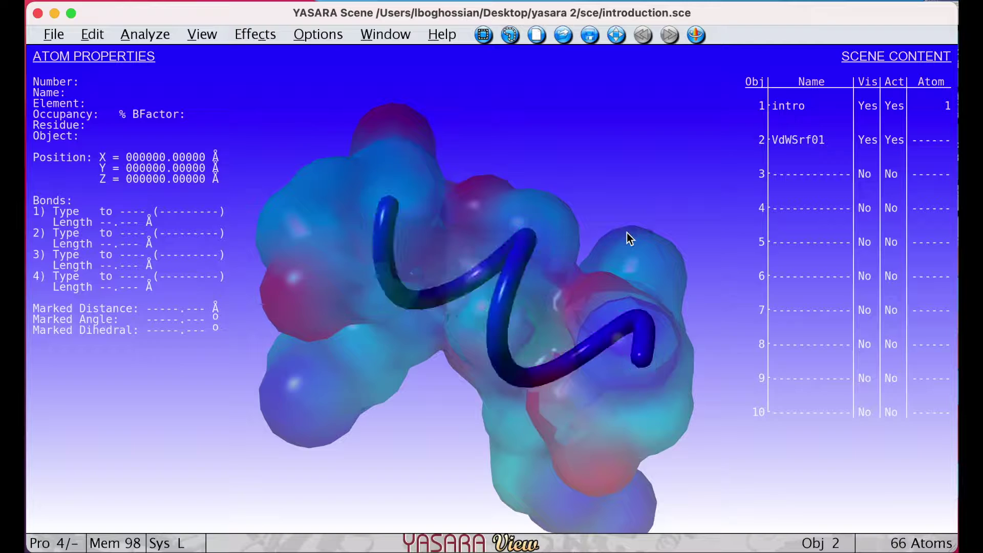
key("F6")
key("F7")
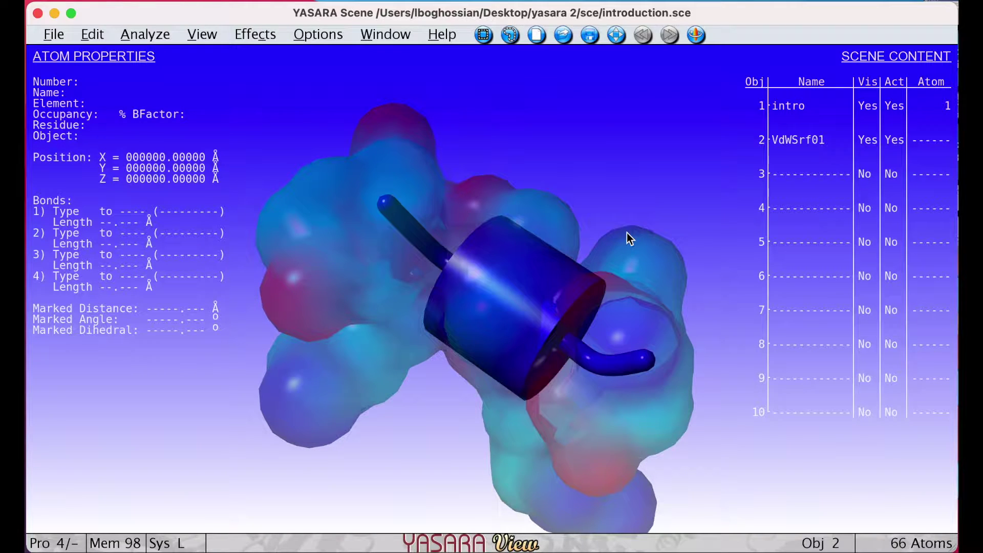
key("F8")
key("F2")
left_click_drag(627, 233, 358, 269)
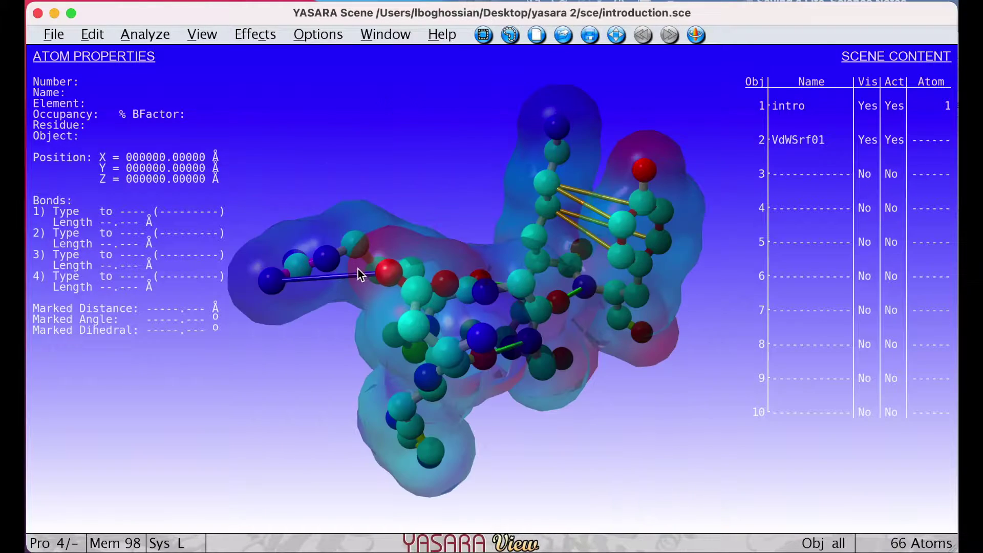
Step: Read atom properties of ARG 3 NH2, ASP 1 OD2 and ASP 1 CA, then pick MET 6 in the sequence
left_click(272, 282)
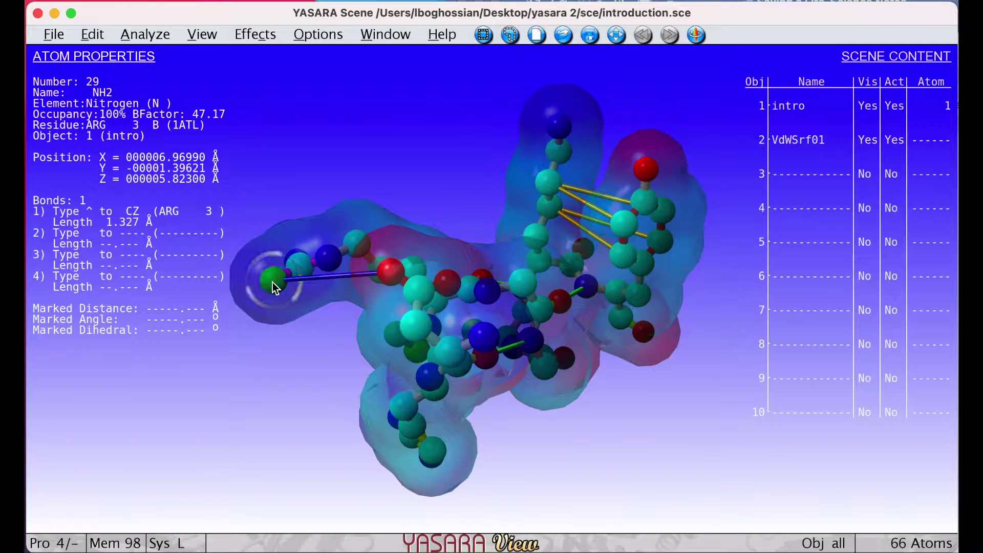
left_click(399, 275)
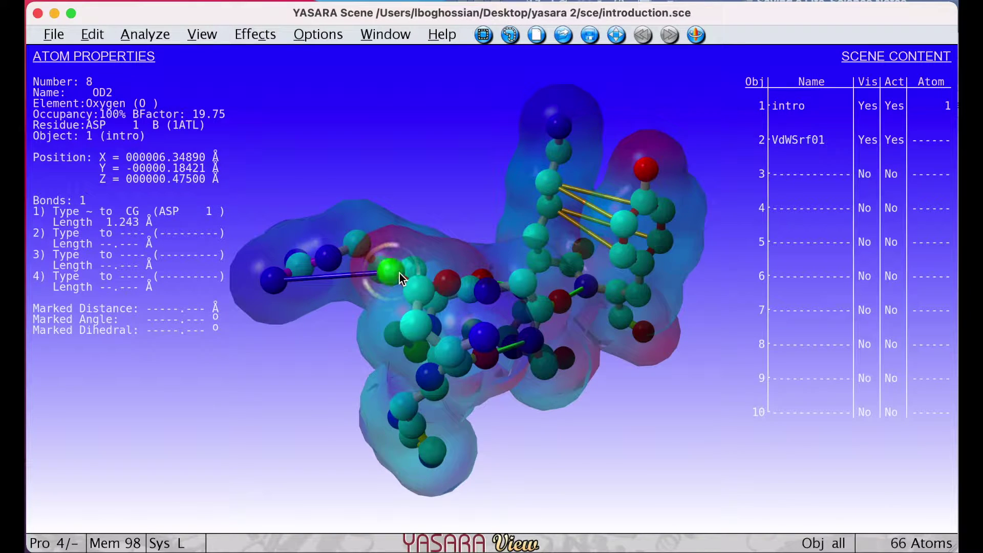
left_click(450, 346)
mouse_move(380, 529)
left_click(293, 511)
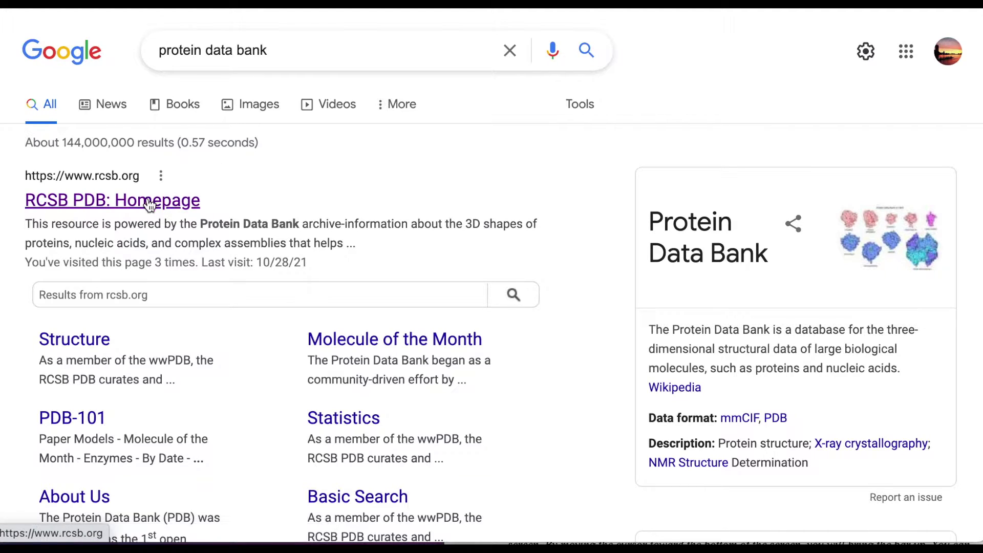
Step: Open the RCSB PDB homepage from the Google results
left_click(148, 202)
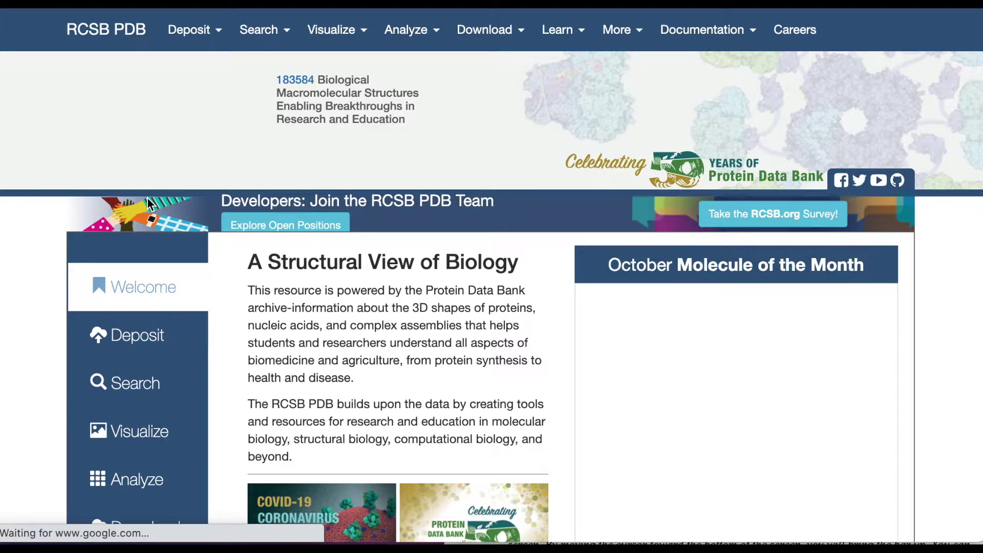
Step: Search RCSB PDB for 'atrolysin' and scroll down to the eight matching structures
left_click(706, 95)
type("a")
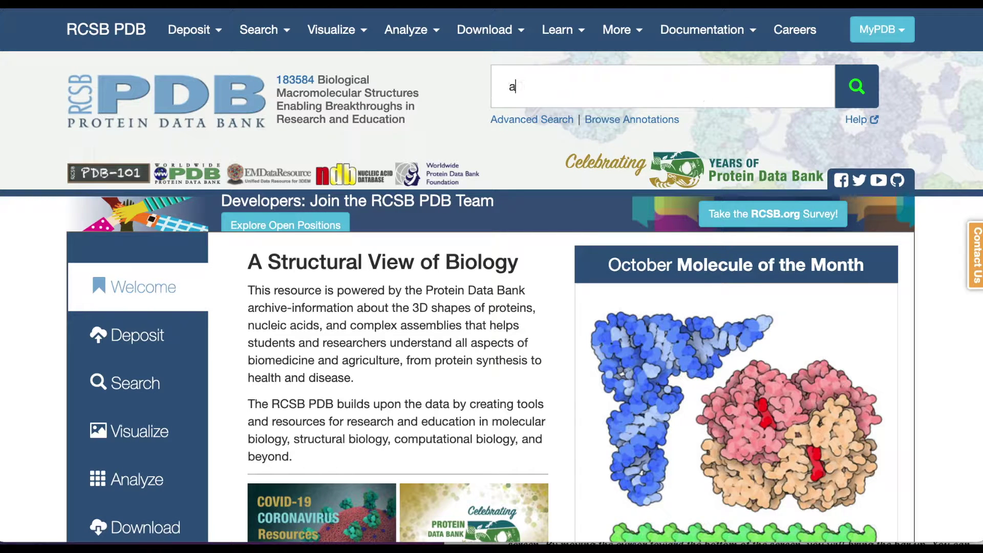
type("trolysin")
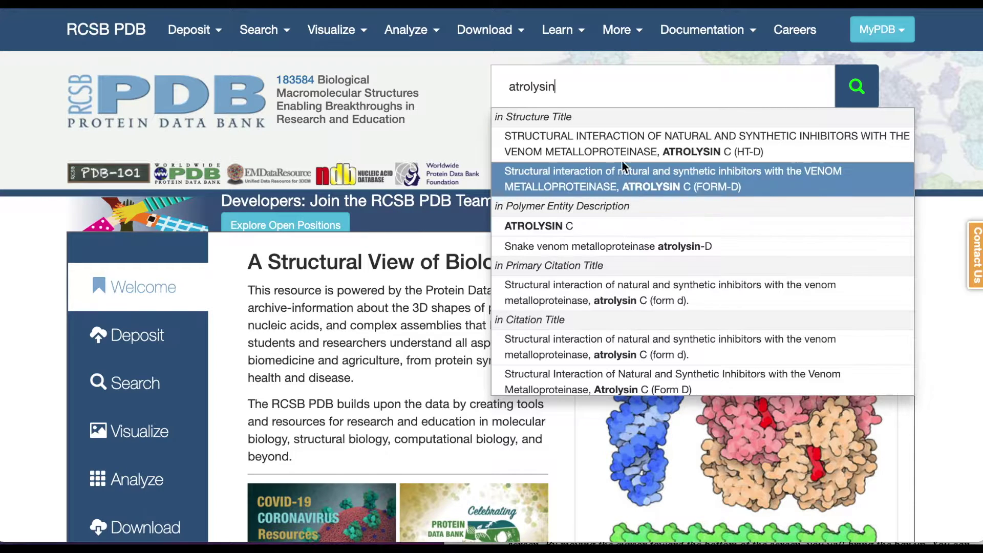
key("Return")
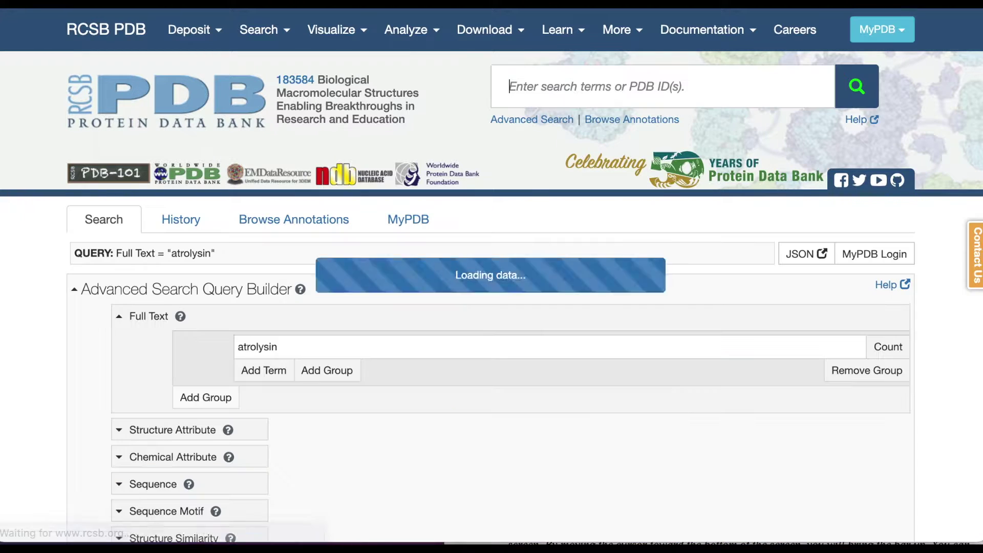
scroll(674, 357, "down", 2)
scroll(675, 358, "down", 8)
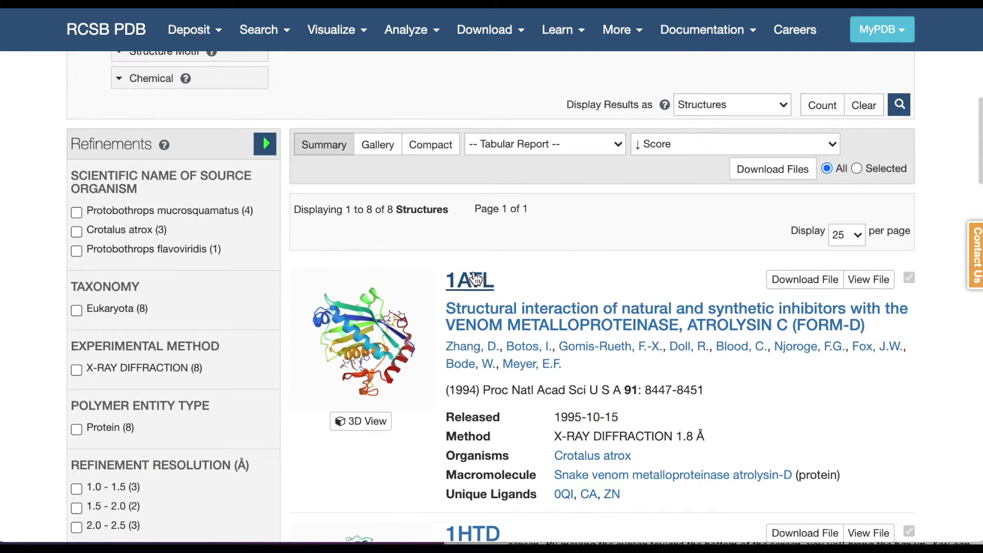
Step: Open the 1ATL structure page and expand its Download Files list
left_click(468, 290)
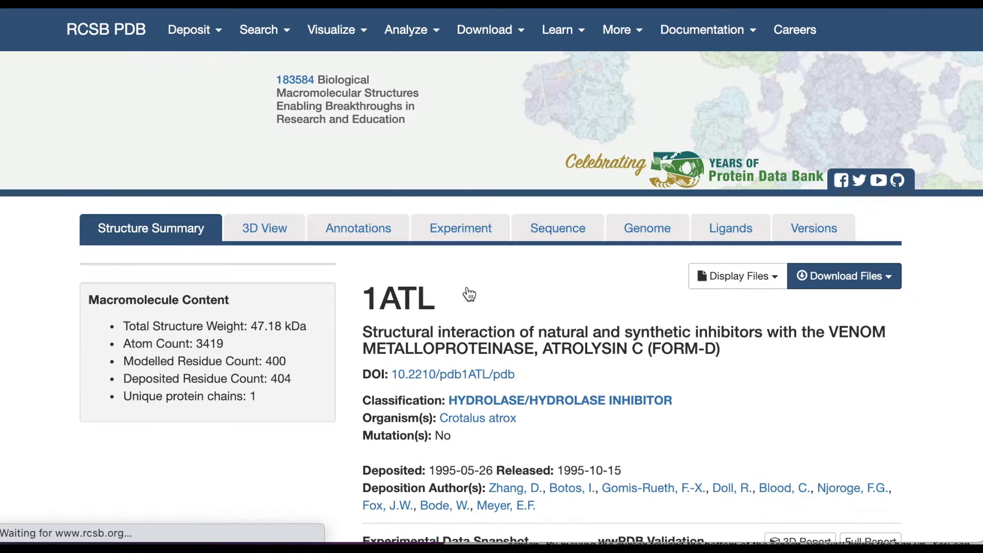
scroll(808, 221, "down", 2)
left_click(895, 189)
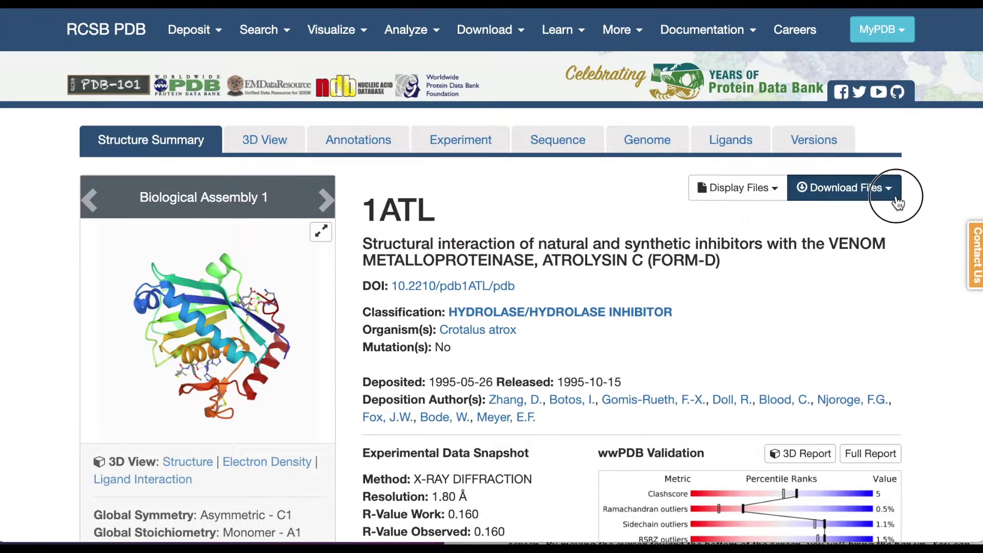
Step: Select the 1ATL title on the page, then start a new empty scene in YASARA View
scroll(858, 301, "down", 2)
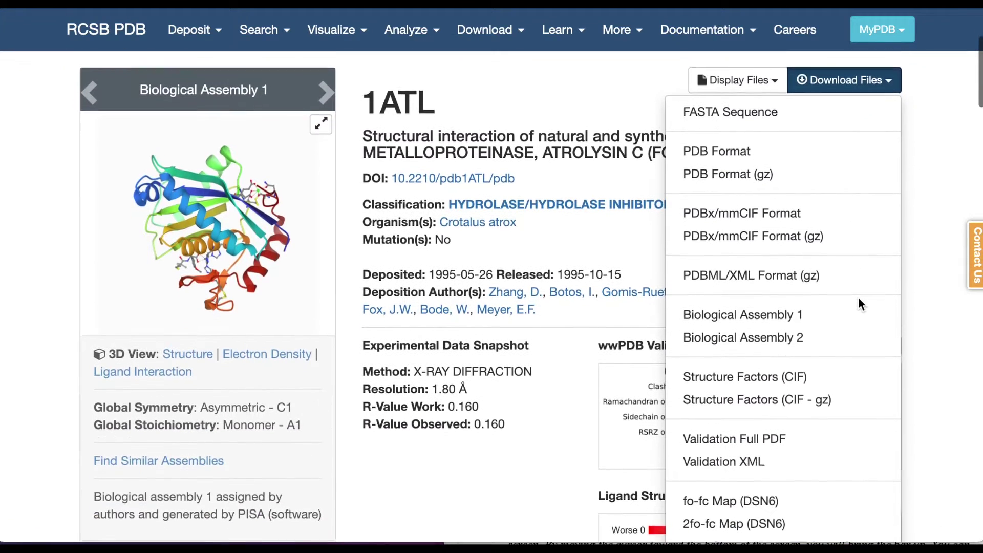
scroll(838, 375, "down", 1)
scroll(819, 376, "up", 3)
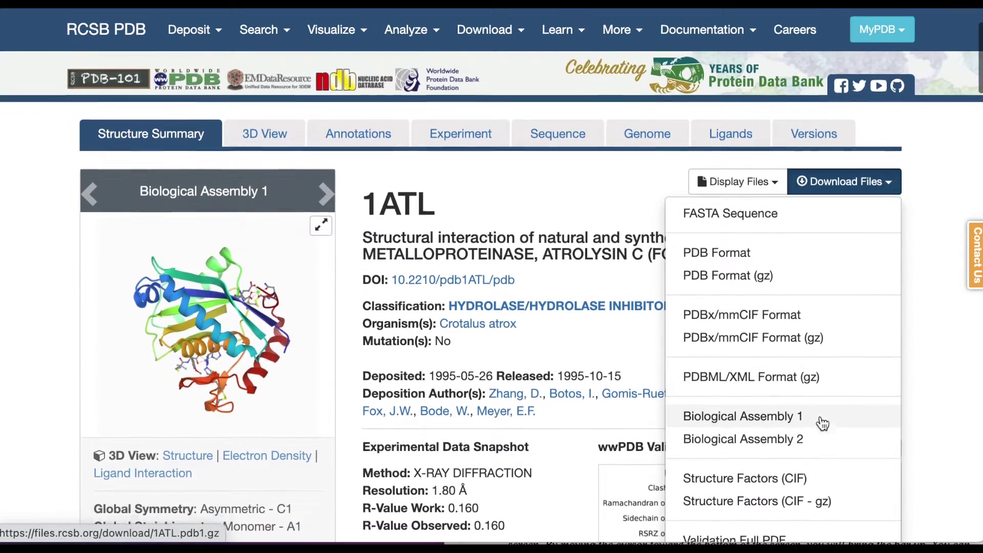
scroll(822, 424, "down", 2)
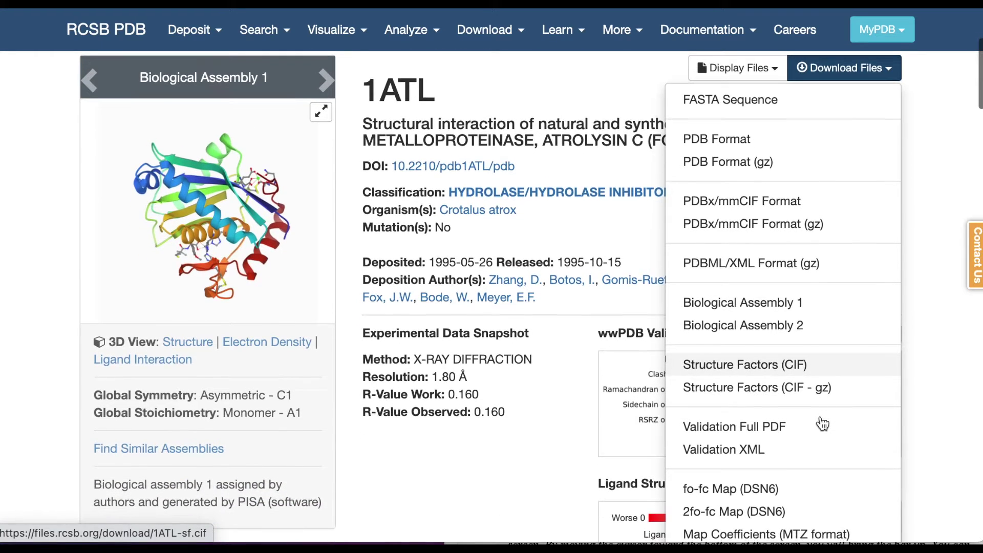
scroll(373, 151, "up", 1)
double_click(373, 151)
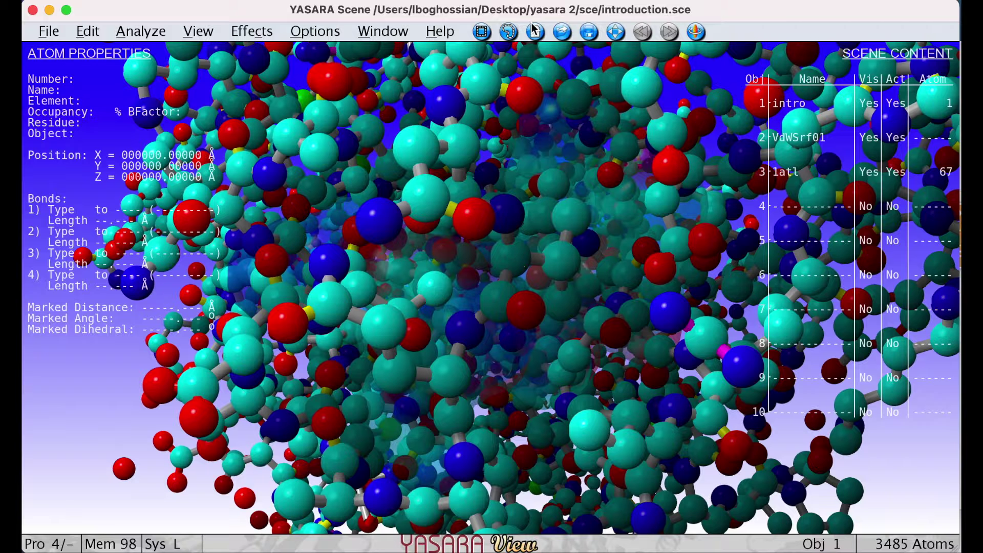
left_click(536, 31)
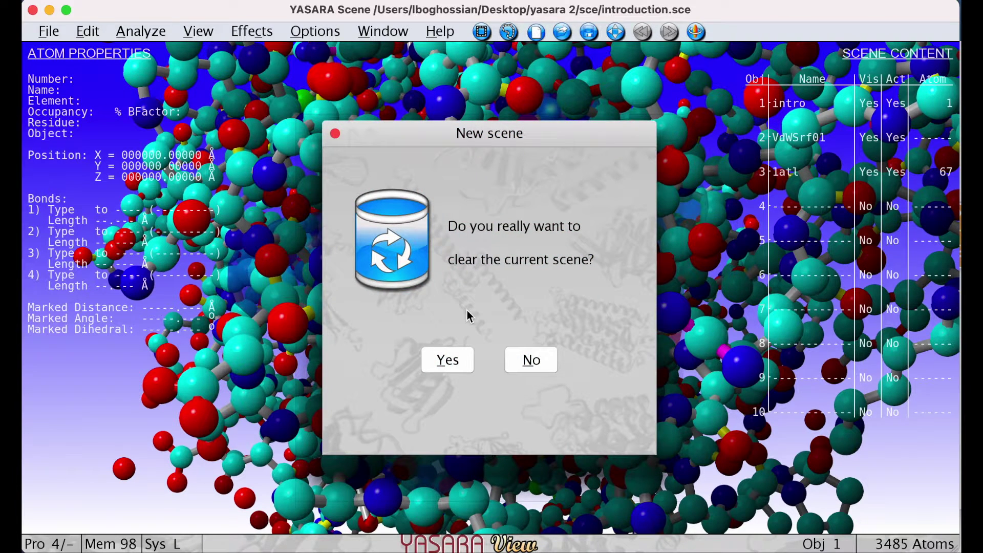
Step: Clear the scene and fetch PDB entry 1atl from the internet, downloading from both sources
left_click(453, 358)
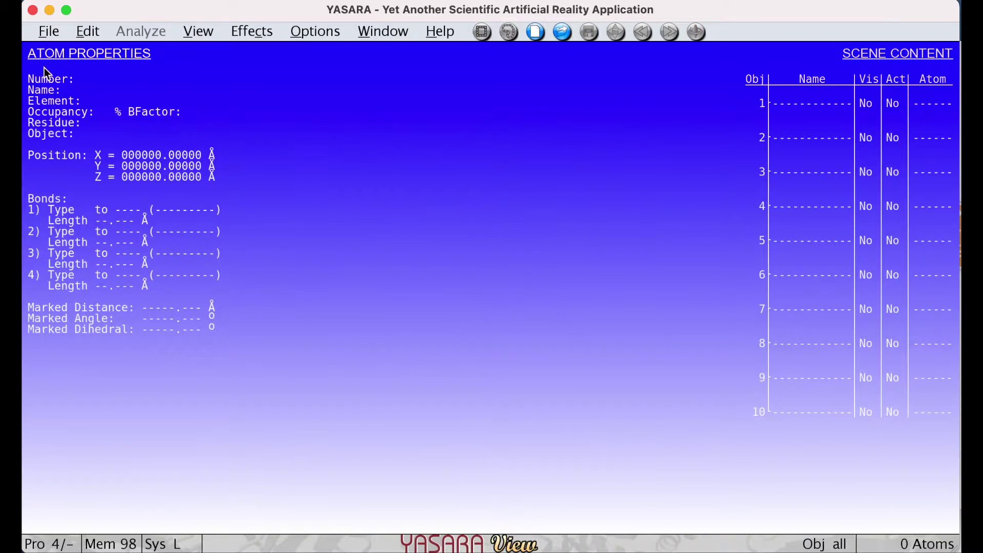
left_click(49, 32)
mouse_move(90, 87)
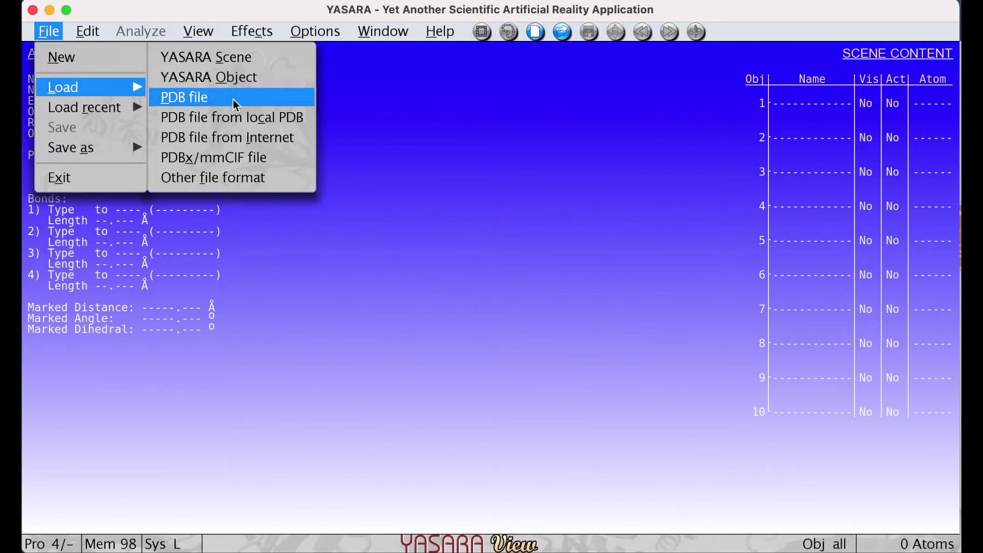
left_click(246, 146)
left_click(413, 219)
type("1atl")
left_click(284, 381)
left_click(482, 429)
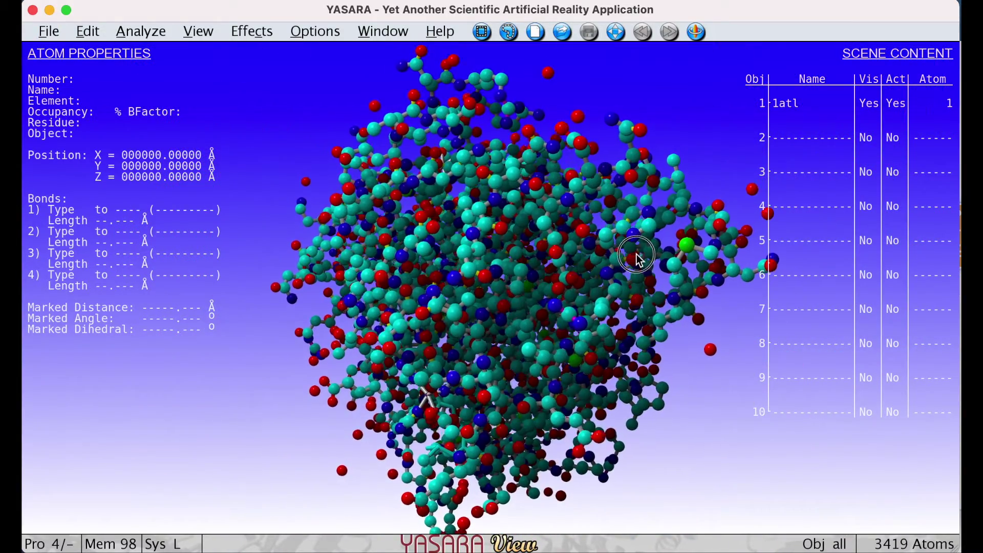
Step: Rotate 1atl to a side view of its two domains, then show it as space-filling balls
left_click_drag(636, 254, 671, 143)
left_click_drag(352, 375, 297, 400)
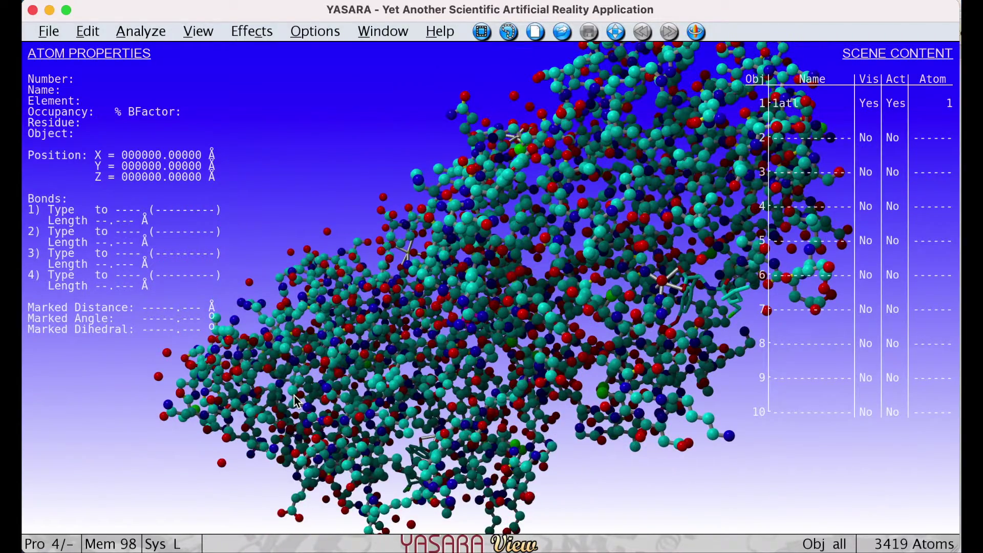
key("F1")
Step: Cycle 1atl through sticks, trace, tube, ribbon and cartoons back to ball-and-stick, revealing the sequence
key("F2")
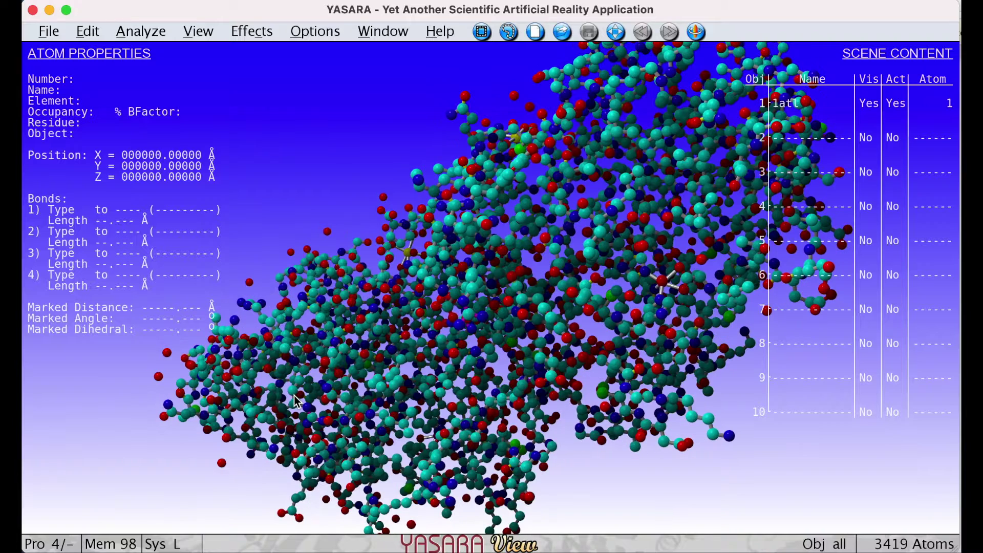
key("F3")
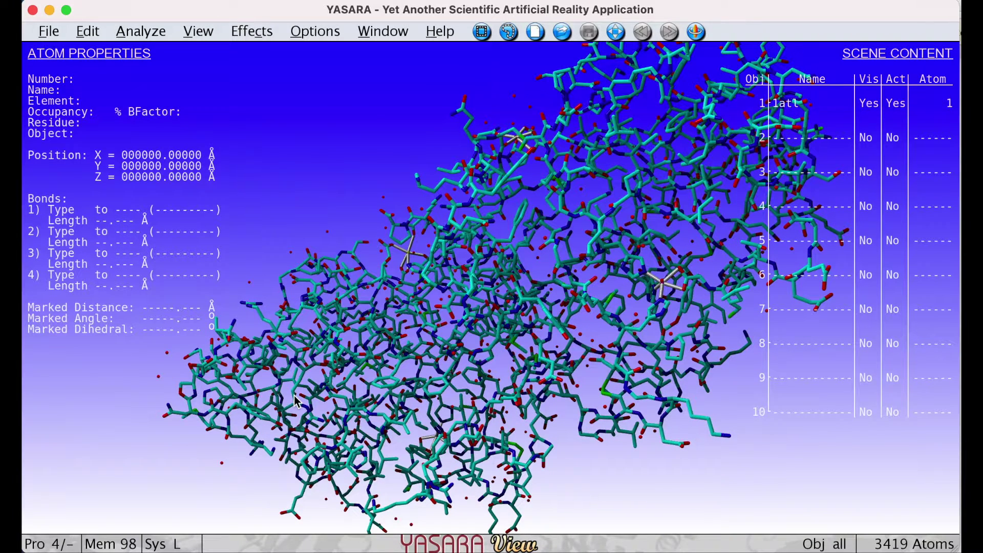
key("F4")
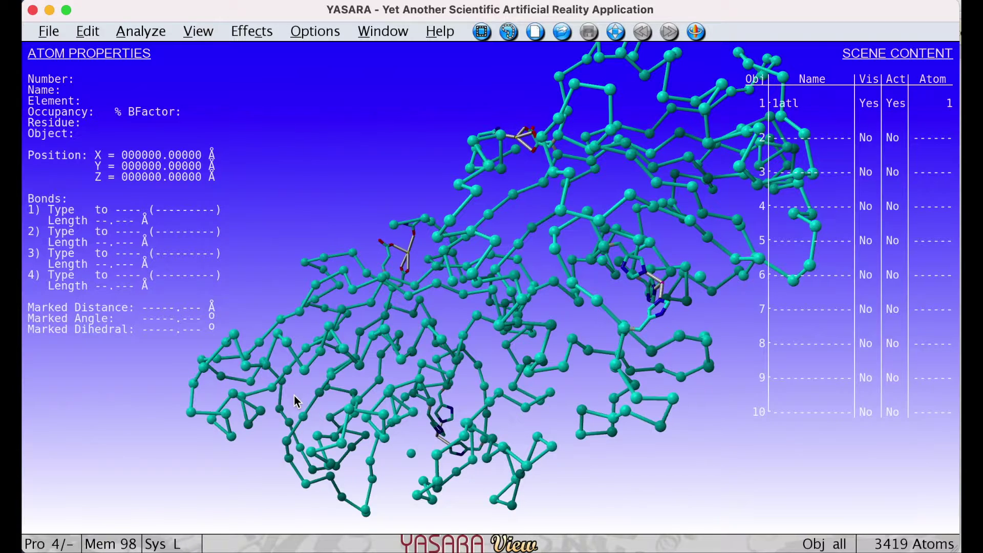
key("F5")
key("F6")
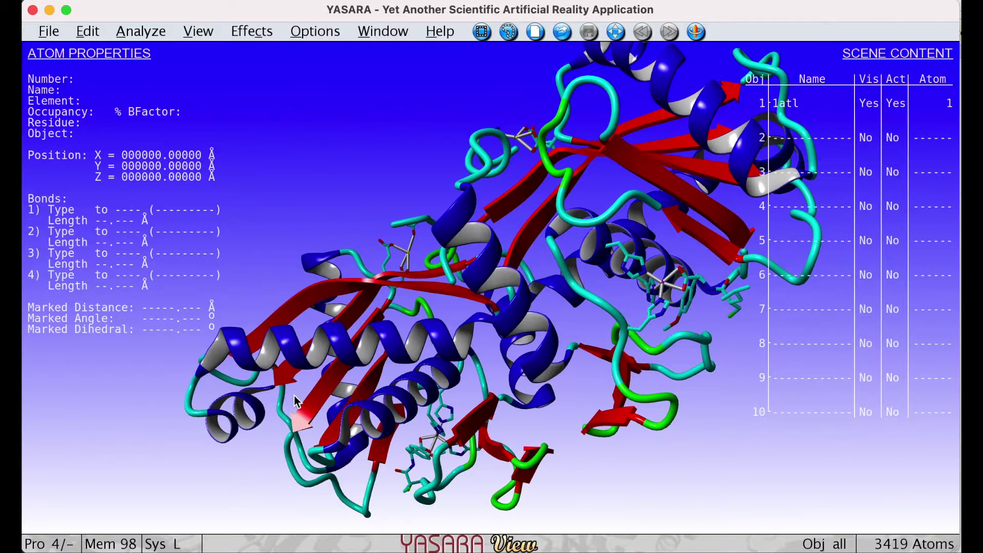
key("F7")
key("F8")
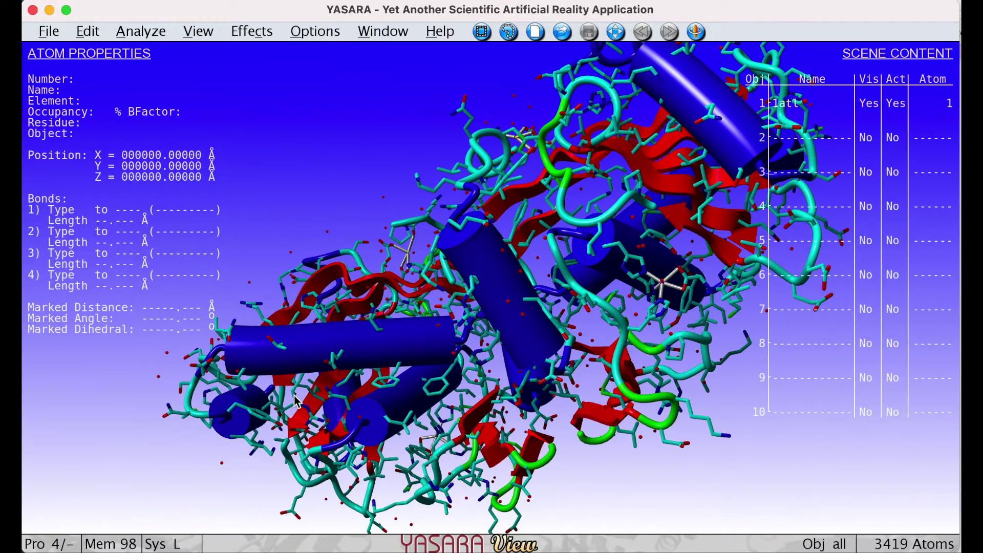
key("F2")
mouse_move(283, 512)
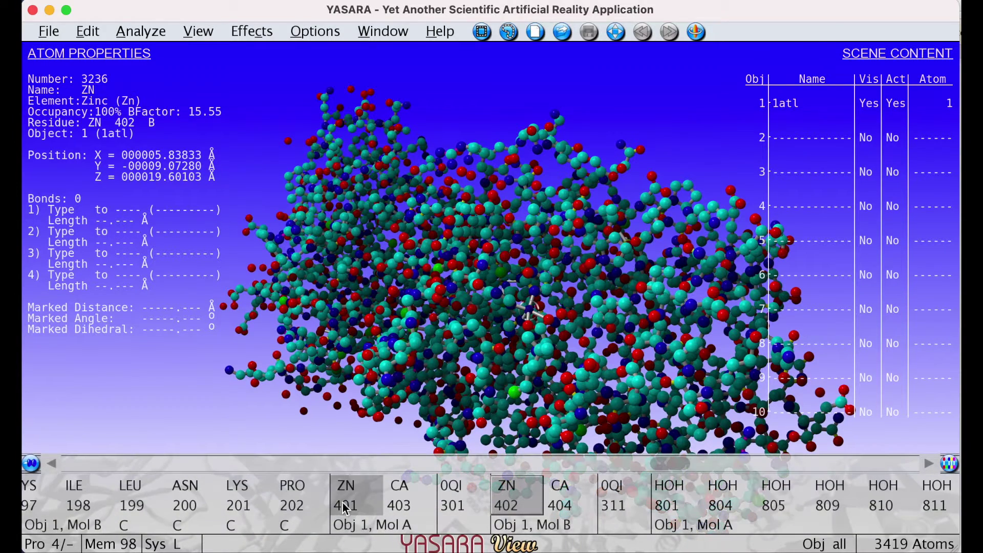
Step: Scroll the 1atl sequence selector back and across, rotating the molecule and stepping back from ZN 402
left_click(56, 462)
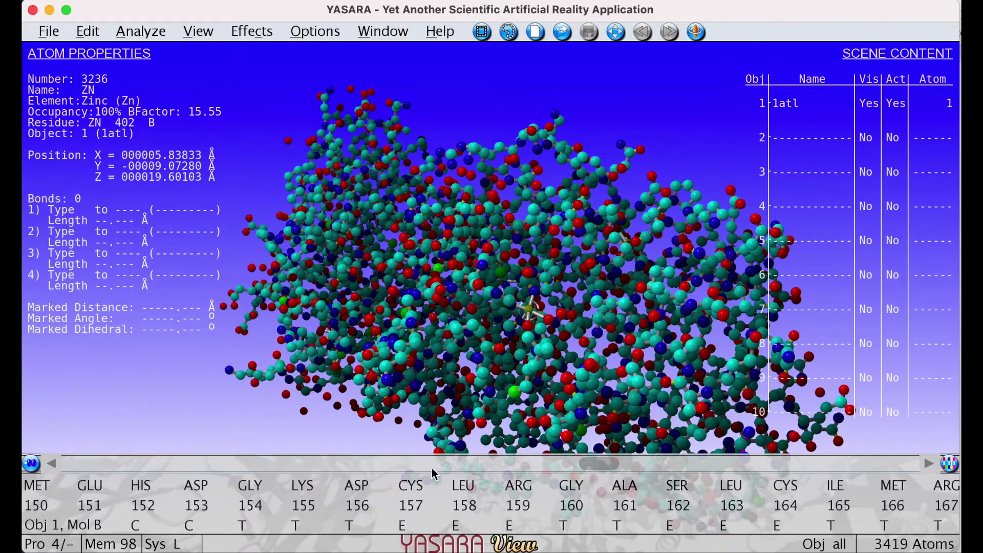
left_click_drag(606, 466, 31, 456)
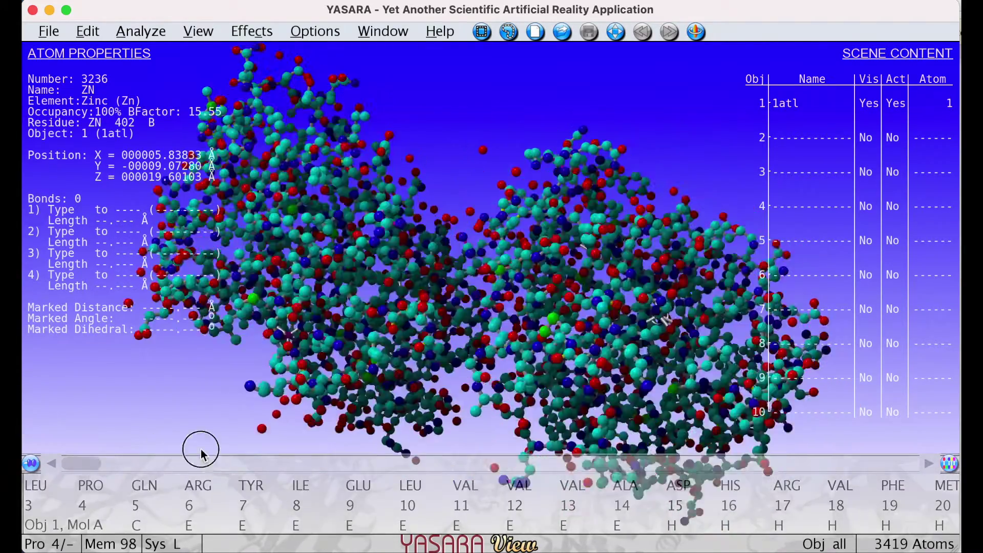
left_click_drag(201, 453, 193, 505)
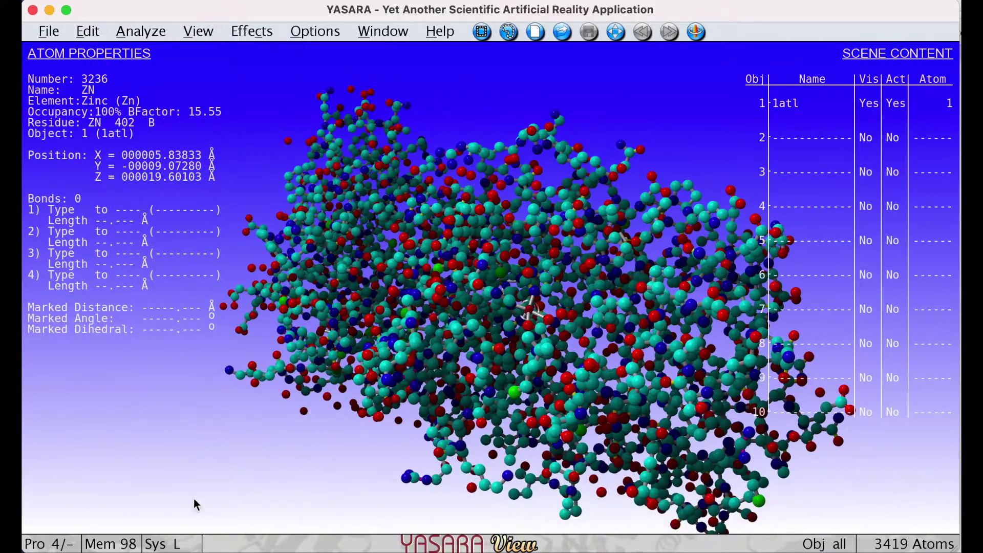
mouse_move(284, 530)
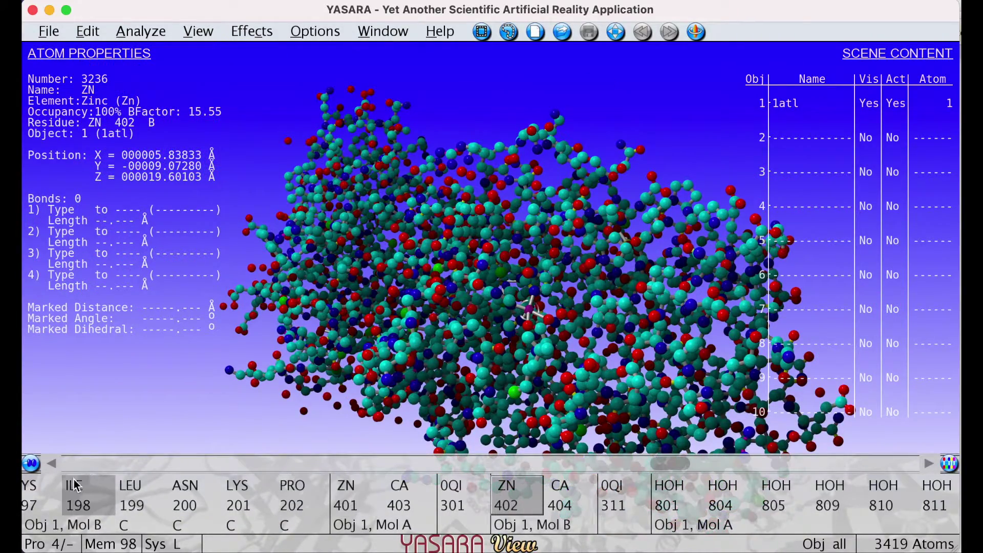
left_click(56, 462)
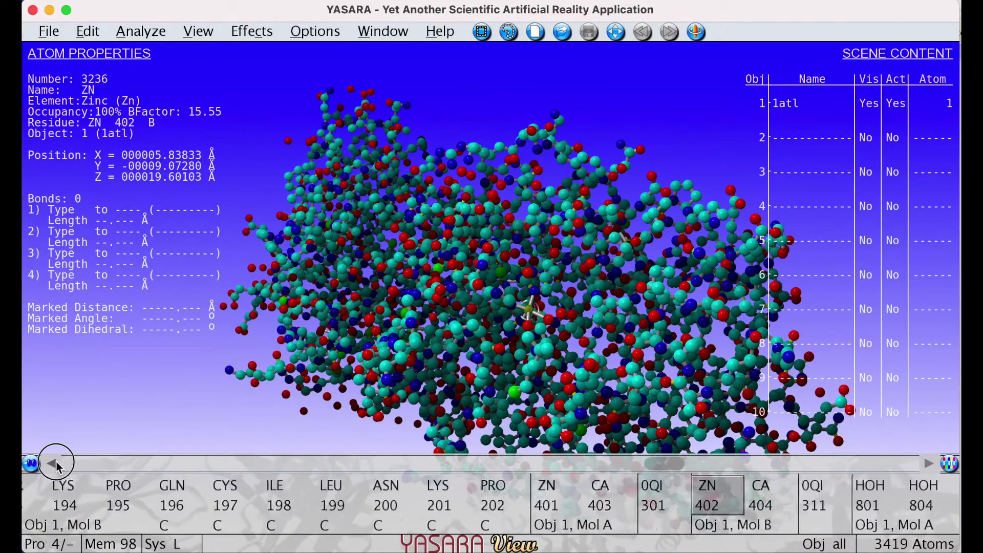